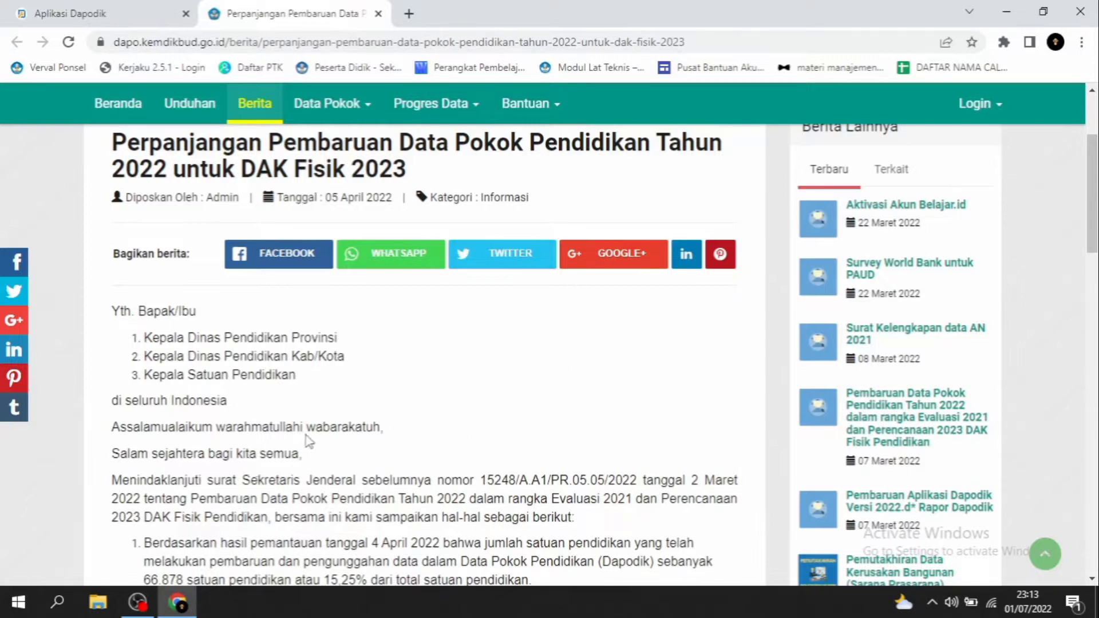
Step: Read the announcement on extending the 2022 Dapodik data update for DAK Fisik 2023, including its three points and deadline
{"action": "scroll", "coordinate": [309, 440], "scroll_direction": "down", "scroll_amount": 1}
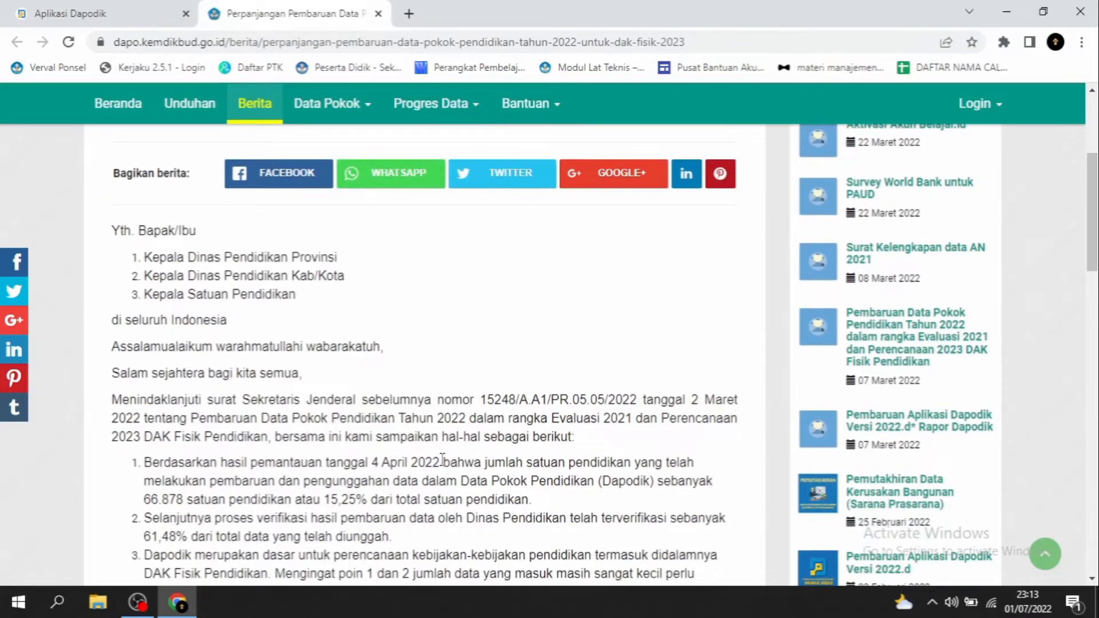
{"action": "scroll", "coordinate": [442, 458], "scroll_direction": "down", "scroll_amount": 1}
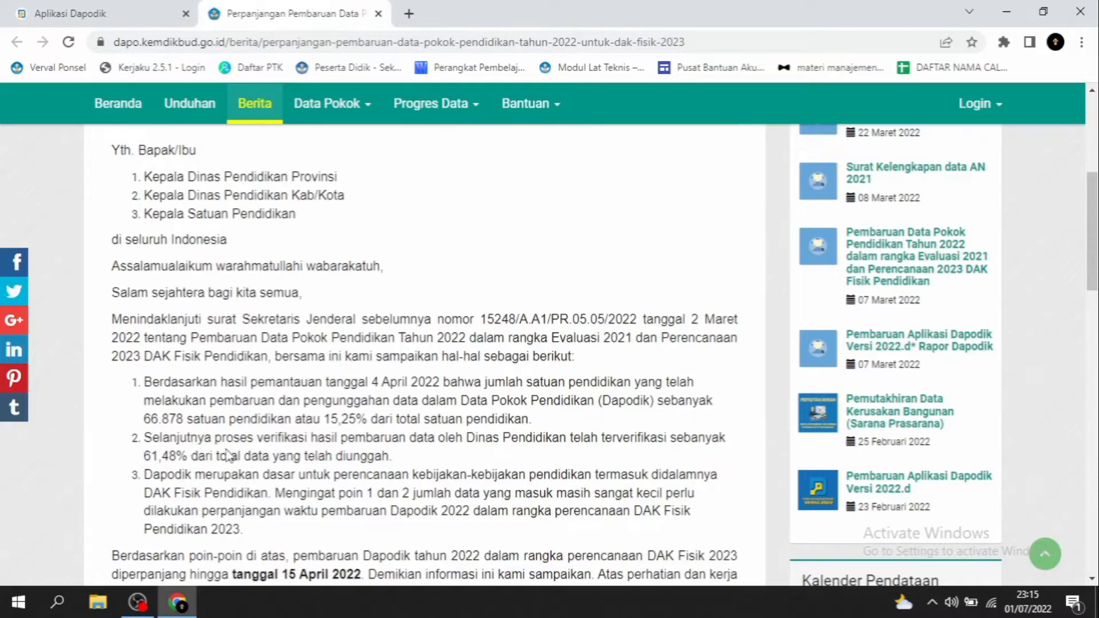
{"action": "scroll", "coordinate": [278, 461], "scroll_direction": "down", "scroll_amount": 1}
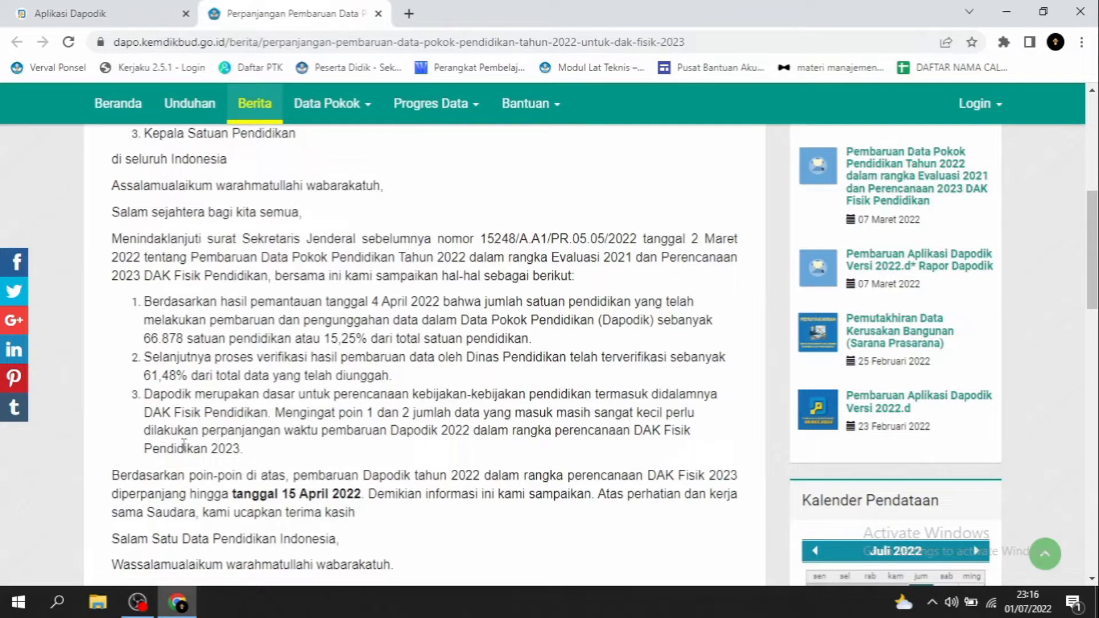
{"action": "scroll", "coordinate": [351, 447], "scroll_direction": "up", "scroll_amount": 1}
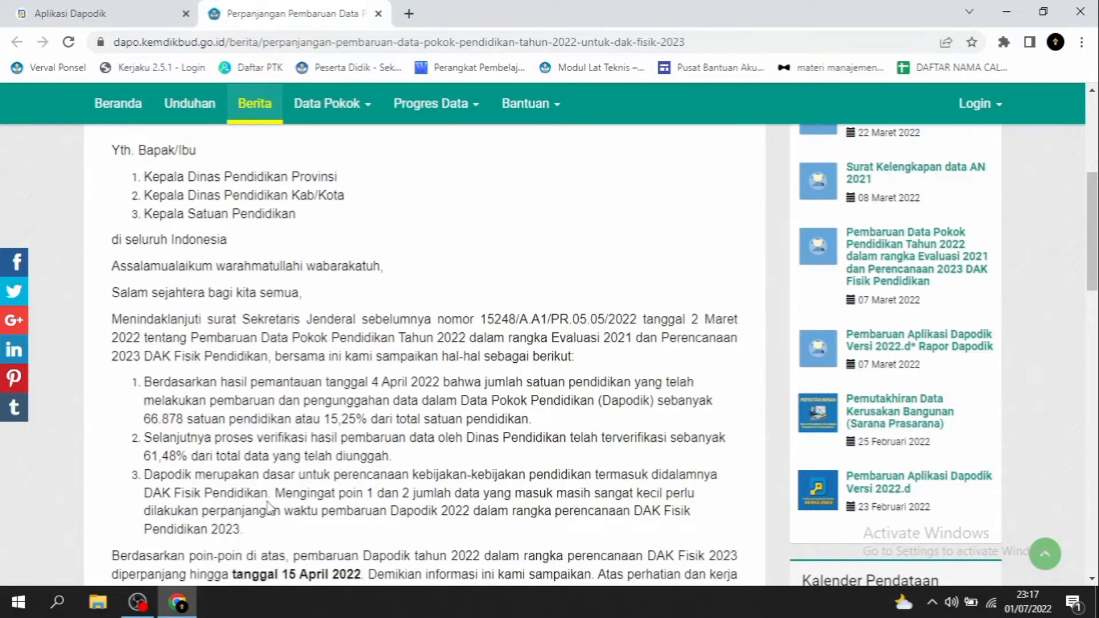
{"action": "scroll", "coordinate": [269, 504], "scroll_direction": "down", "scroll_amount": 1}
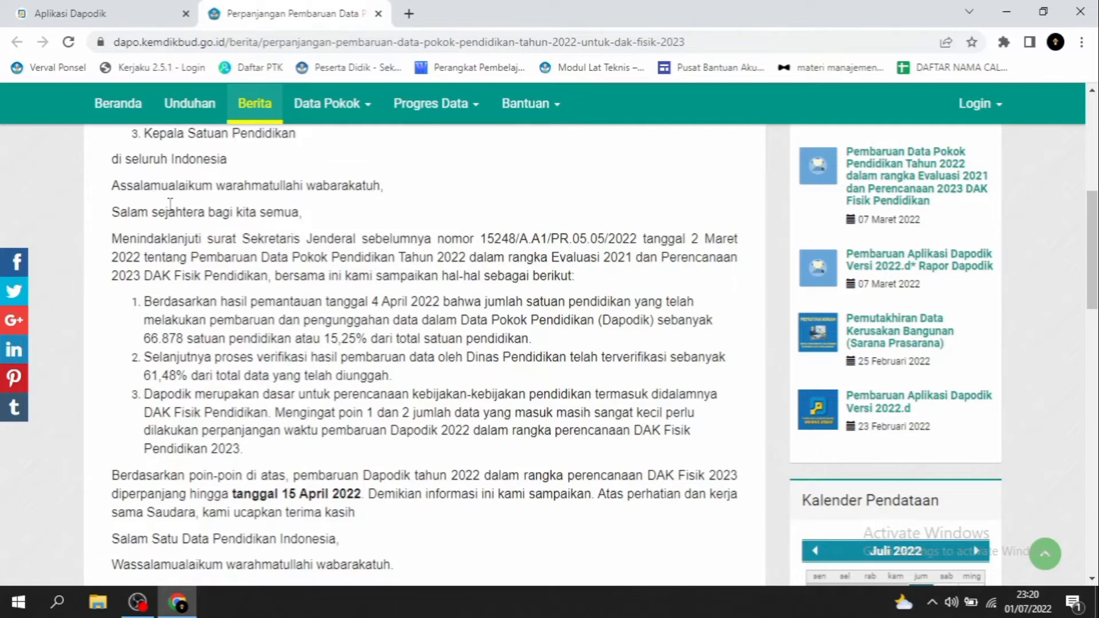
Step: Switch to the Dapodik application and open the Ruang data under Sarpras
{"action": "left_click", "coordinate": [118, 11]}
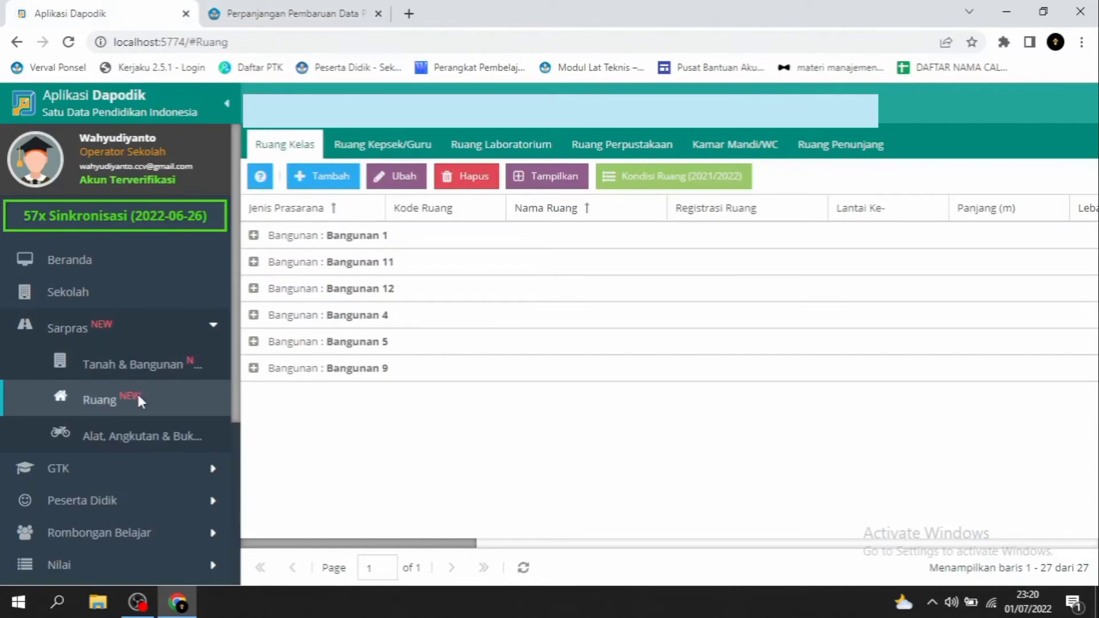
{"action": "left_click", "coordinate": [95, 340]}
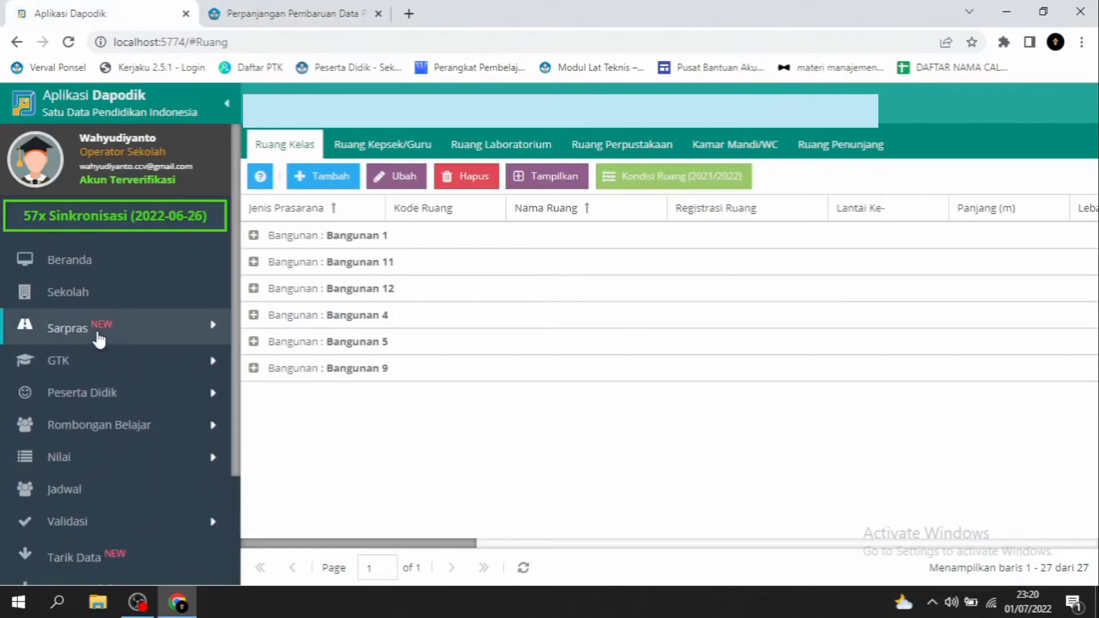
{"action": "left_click", "coordinate": [96, 337]}
{"action": "left_click", "coordinate": [118, 401]}
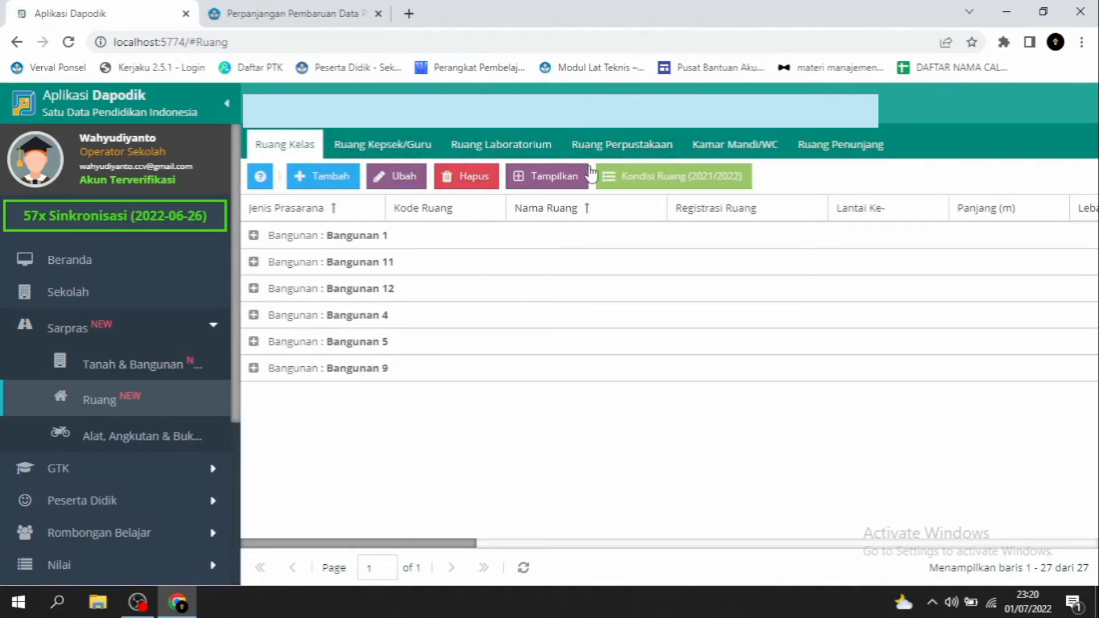
Step: Open the 2021/2022 room condition form for Ruang Guru in the Ruang Kepsek/Guru list
{"action": "left_click", "coordinate": [383, 148]}
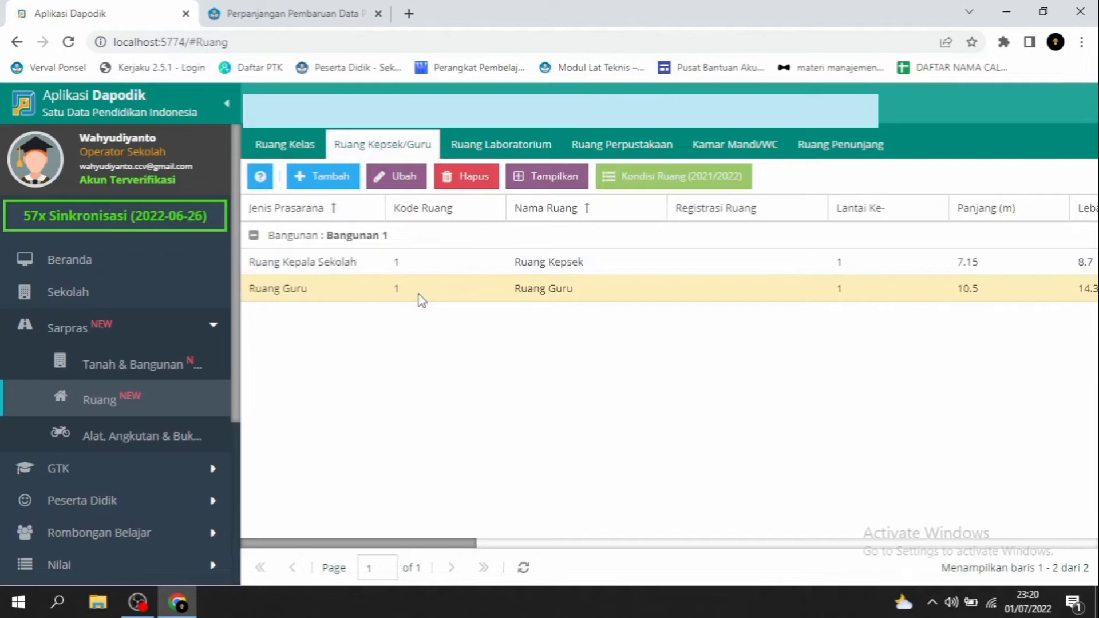
{"action": "left_click", "coordinate": [454, 292]}
{"action": "left_click", "coordinate": [690, 182]}
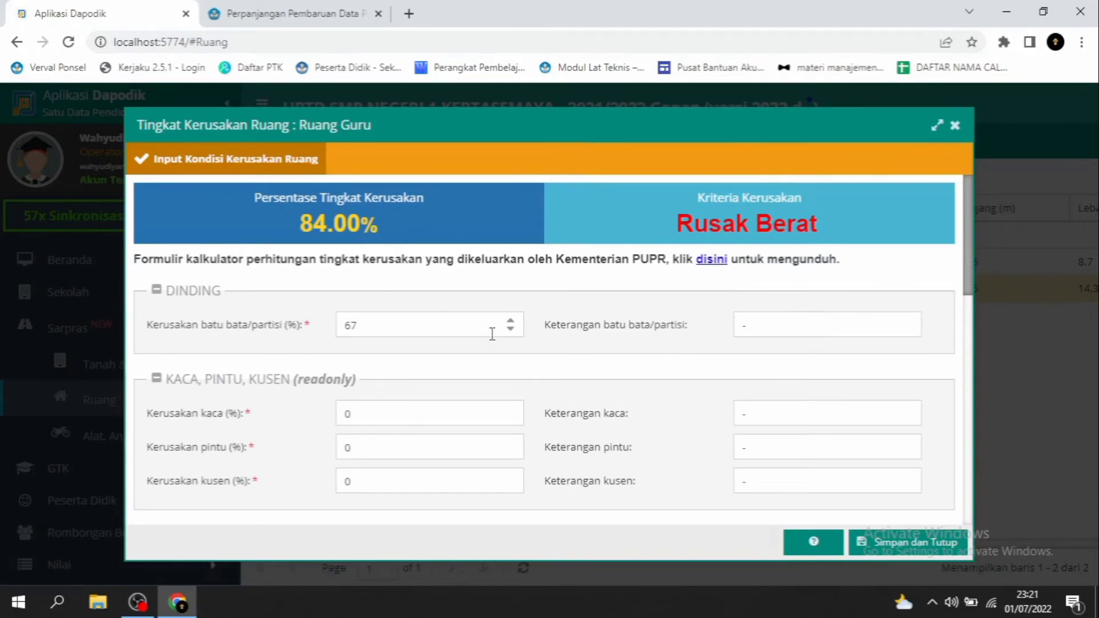
Step: Review the damage entries for Ruang Guru, from the walls through utilities to the finishing section
{"action": "scroll", "coordinate": [492, 334], "scroll_direction": "down", "scroll_amount": 1}
{"action": "scroll", "coordinate": [503, 361], "scroll_direction": "down", "scroll_amount": 7}
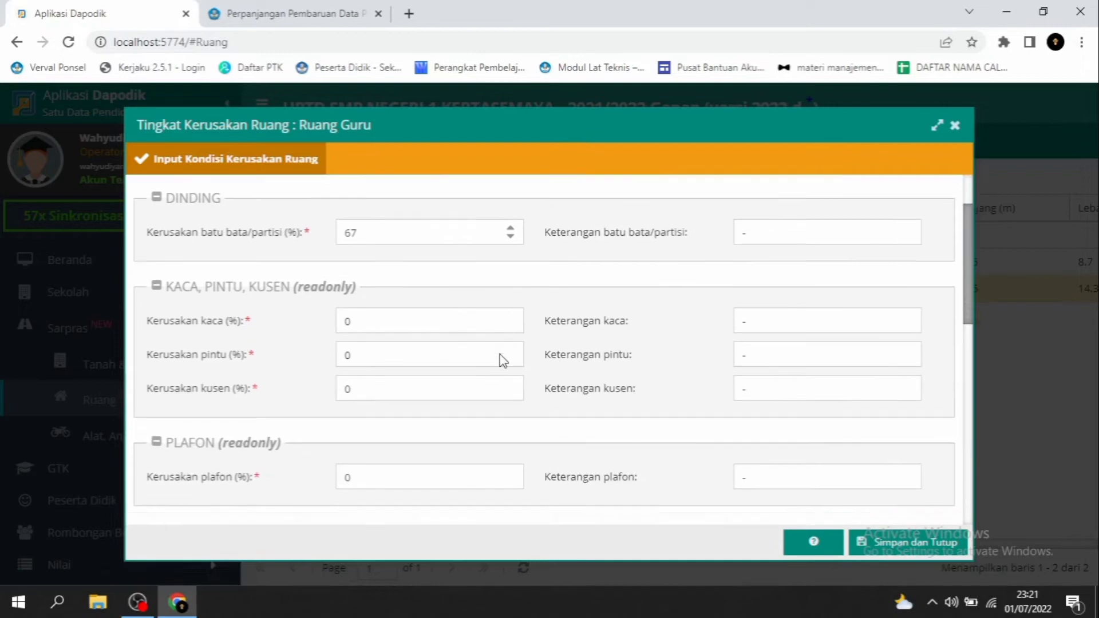
{"action": "scroll", "coordinate": [524, 401], "scroll_direction": "down", "scroll_amount": 5}
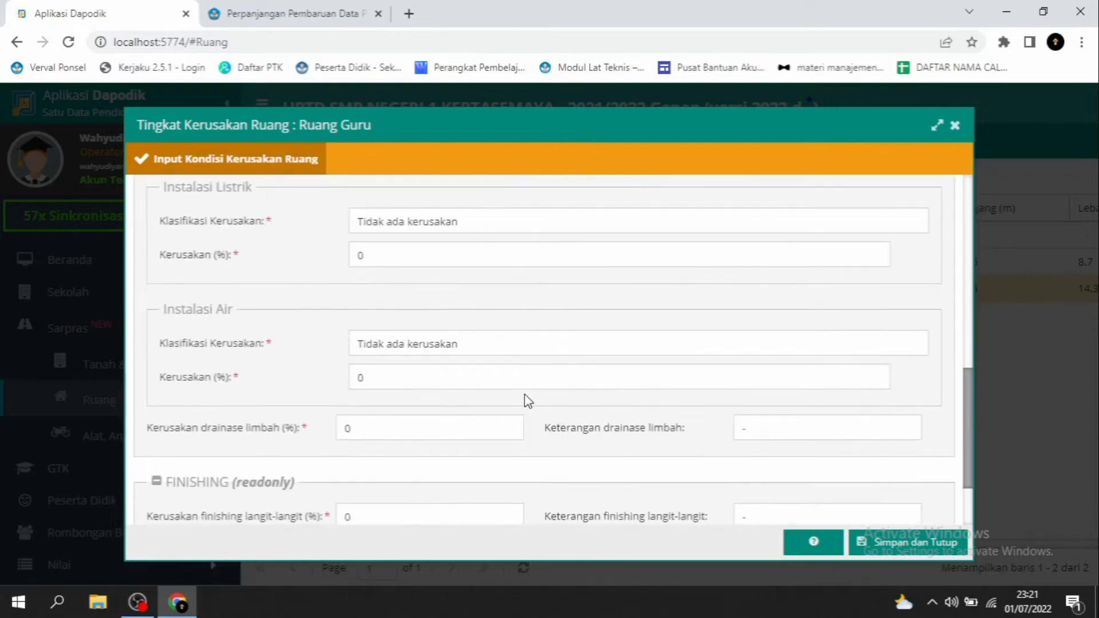
{"action": "scroll", "coordinate": [525, 400], "scroll_direction": "up", "scroll_amount": 9}
{"action": "scroll", "coordinate": [526, 401], "scroll_direction": "up", "scroll_amount": 3}
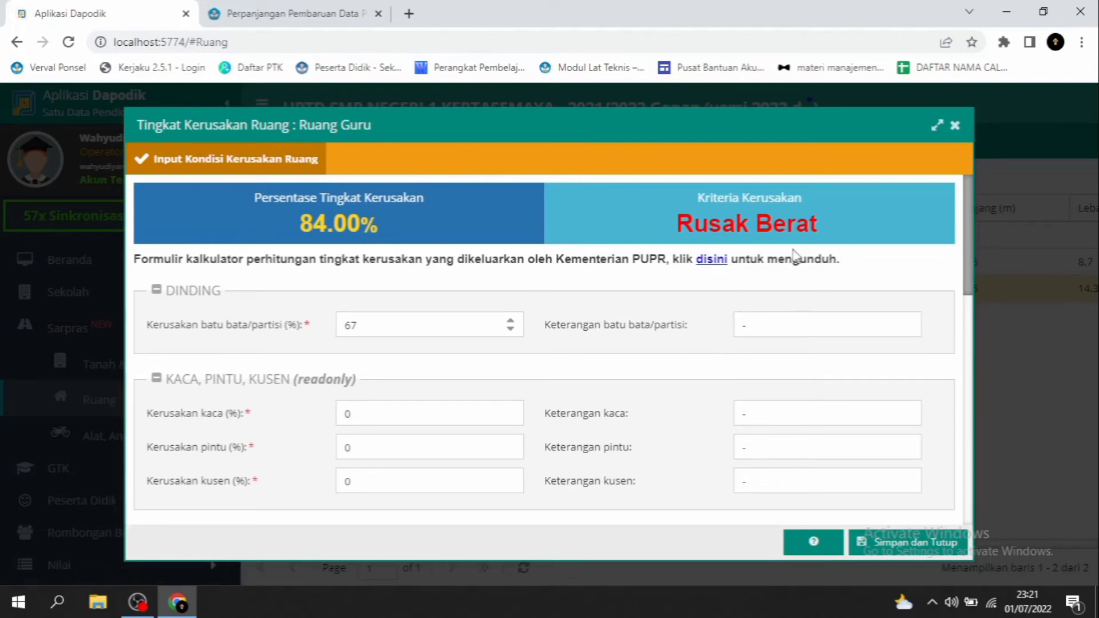
Step: Download the Ministry of PUPR damage calculator form, open it in Excel and dismiss the Office activation notice
{"action": "left_click", "coordinate": [710, 261]}
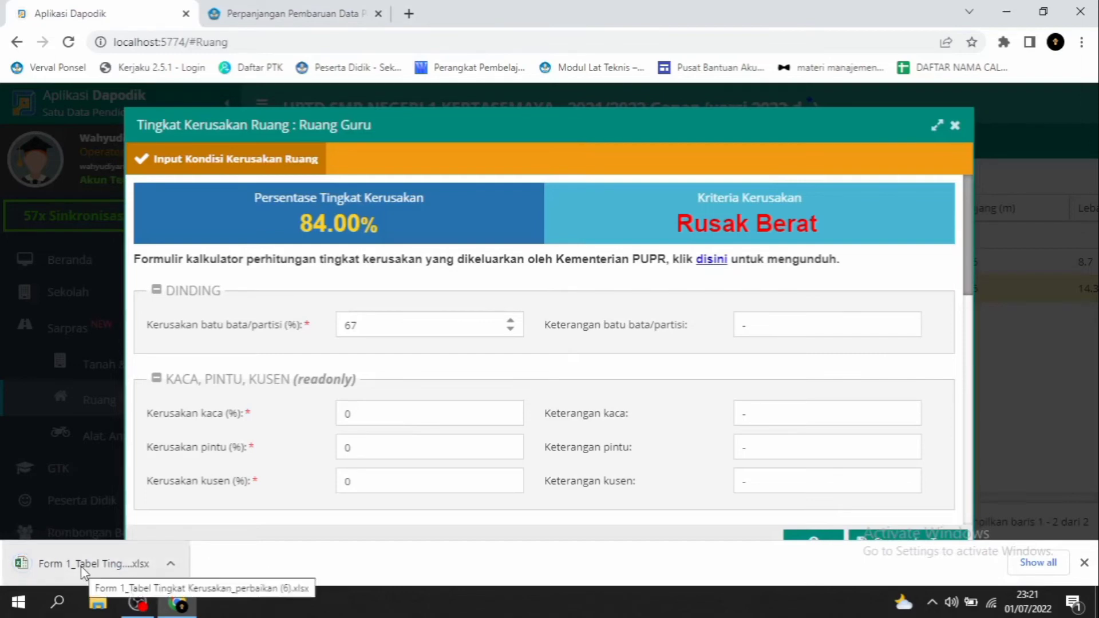
{"action": "left_click", "coordinate": [97, 570]}
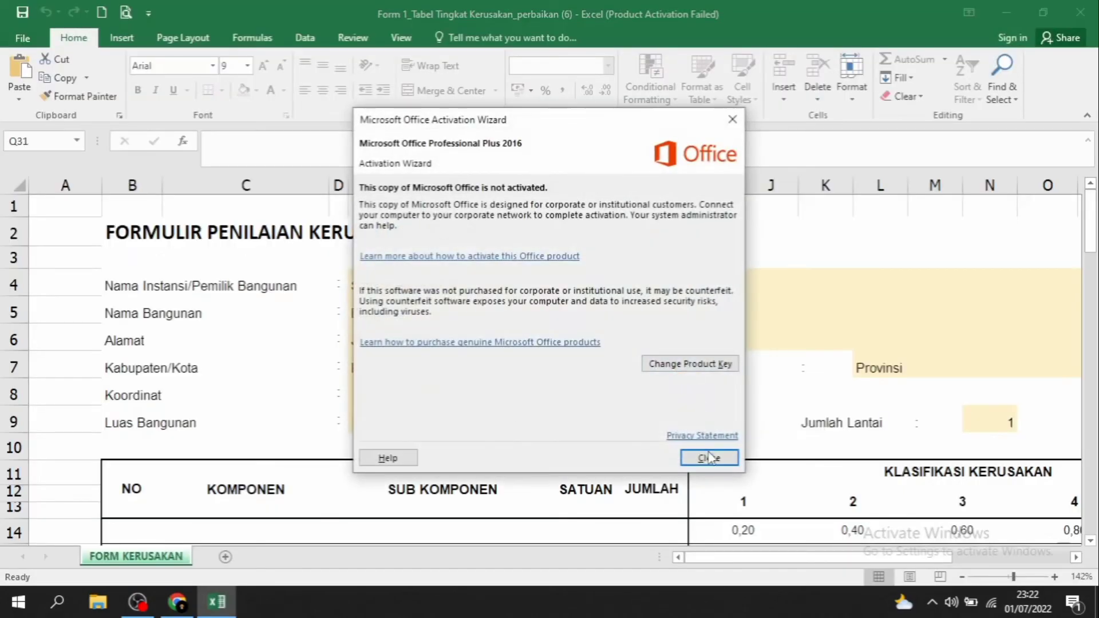
{"action": "left_click", "coordinate": [707, 457]}
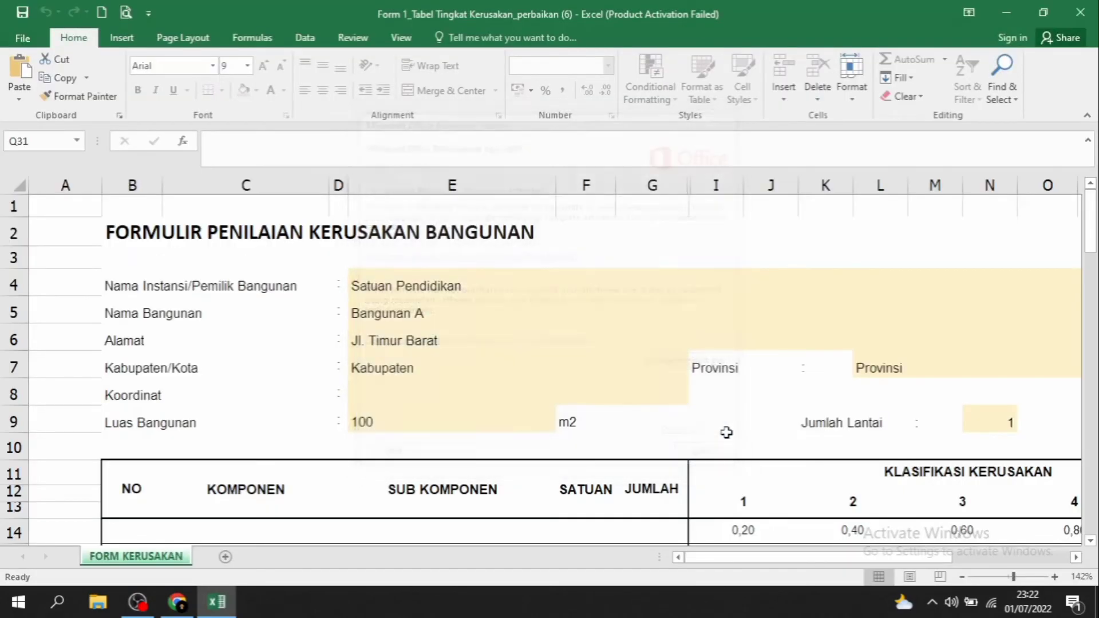
Step: Examine the building identity fields at the head of the form, including the address, Kabupaten/Kota and Koordinat entries
{"action": "left_click", "coordinate": [963, 577]}
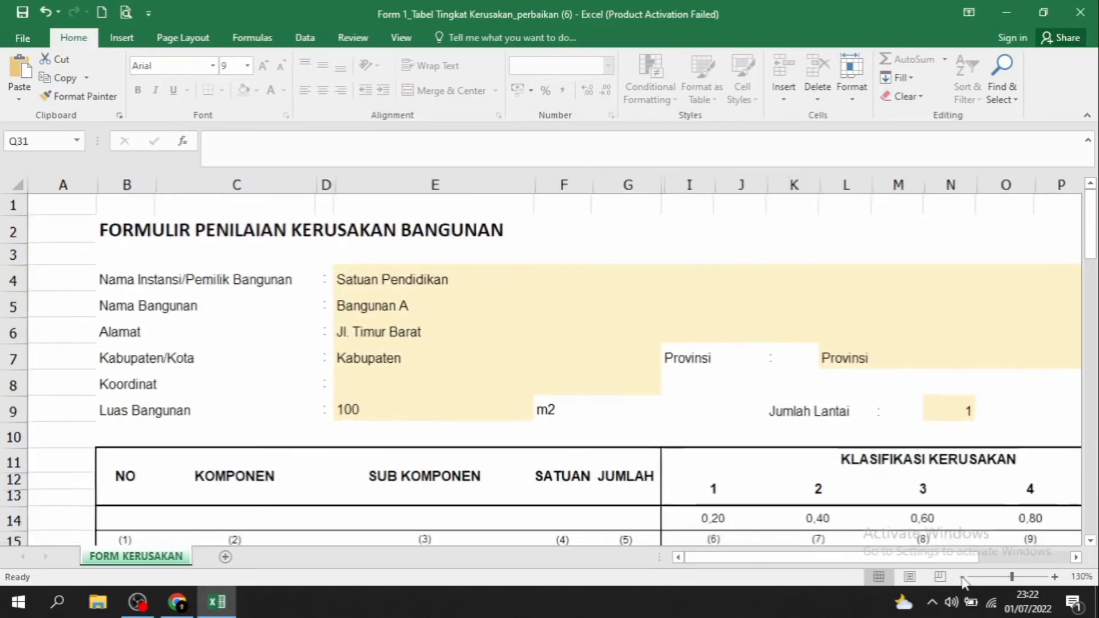
{"action": "left_click", "coordinate": [963, 577]}
{"action": "left_click", "coordinate": [963, 577]}
{"action": "left_click", "coordinate": [963, 577]}
{"action": "left_click", "coordinate": [963, 577]}
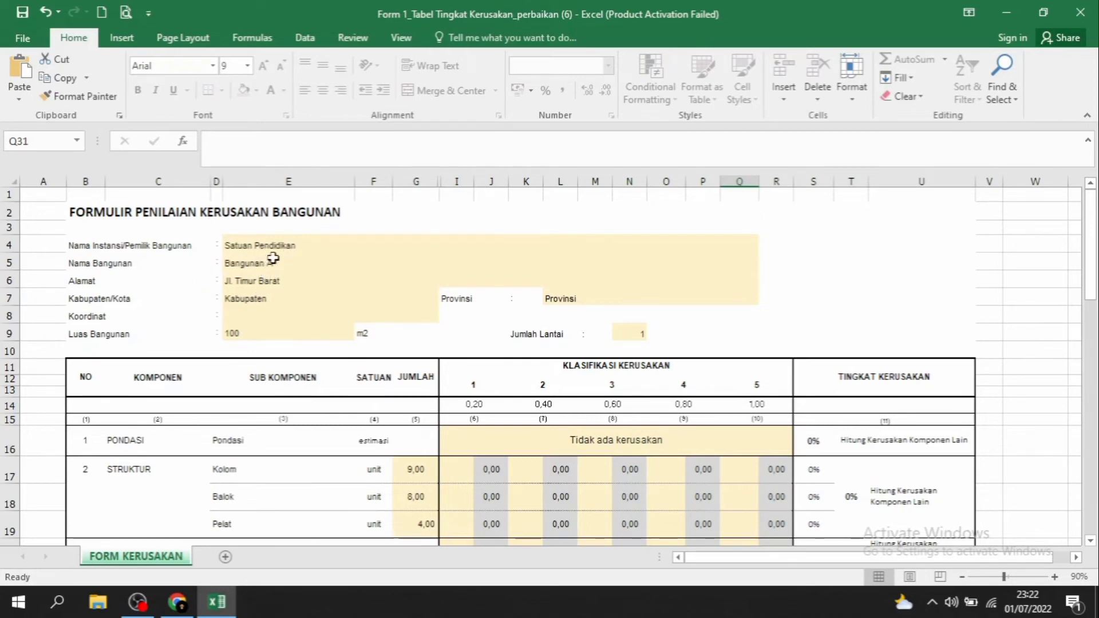
{"action": "left_click", "coordinate": [246, 283]}
{"action": "left_click", "coordinate": [255, 299]}
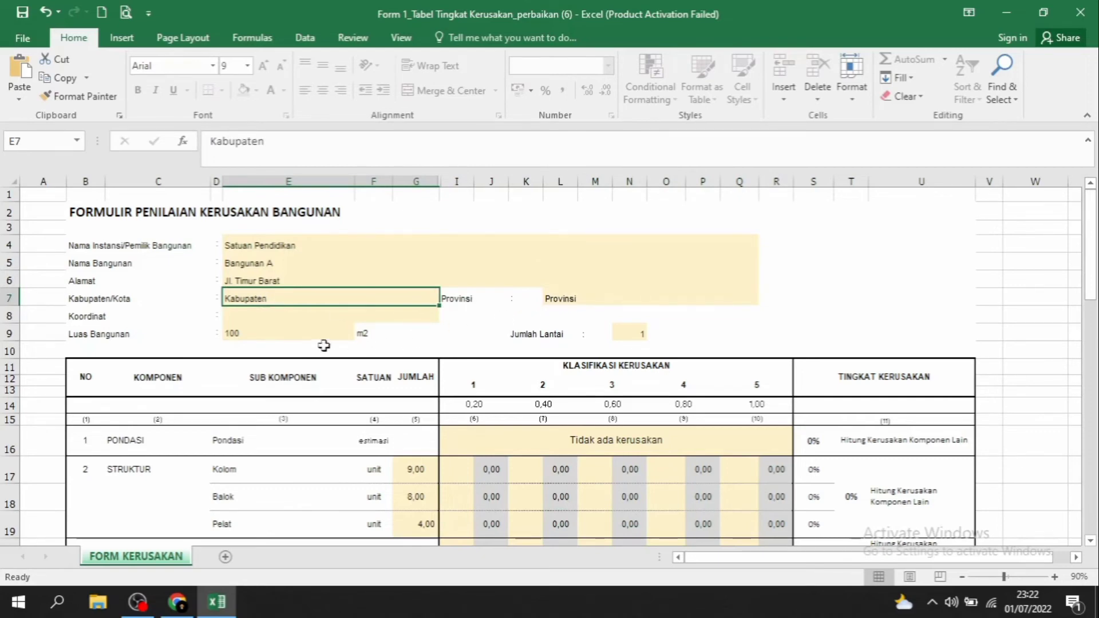
{"action": "left_click", "coordinate": [306, 315]}
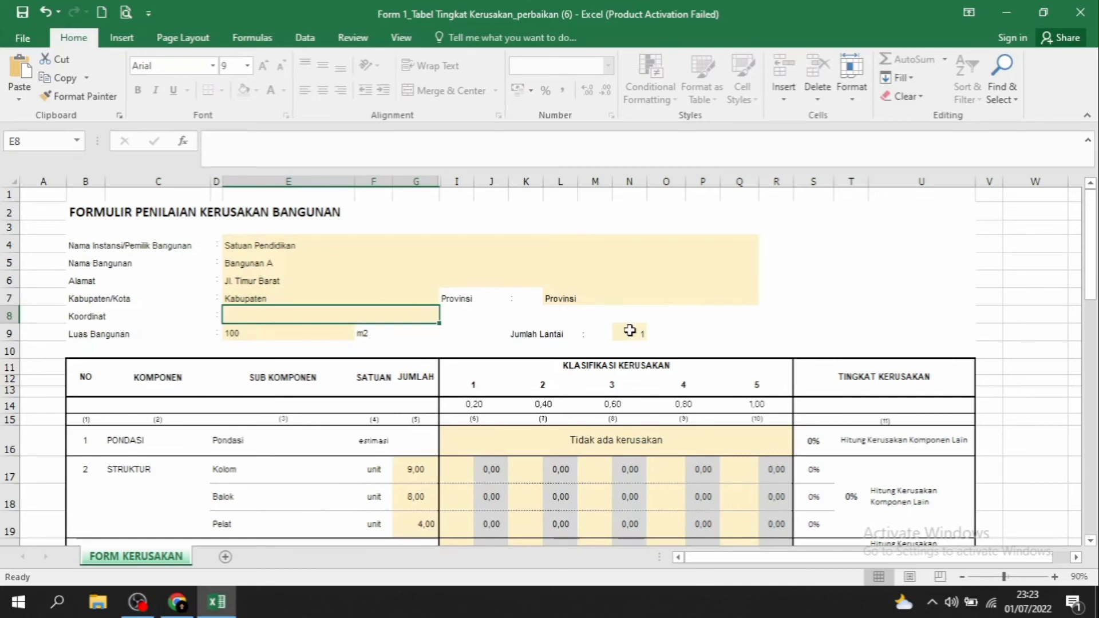
Step: Examine the damage classification table from Pondasi to Finishing and its overall damage level row
{"action": "scroll", "coordinate": [676, 380], "scroll_direction": "down", "scroll_amount": 2}
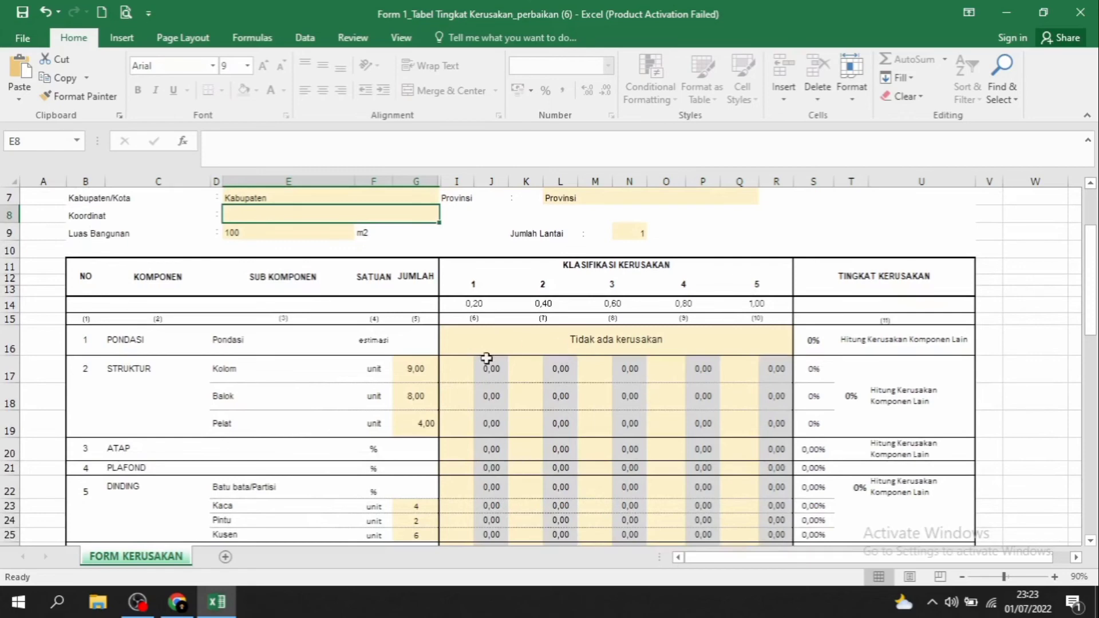
{"action": "scroll", "coordinate": [598, 411], "scroll_direction": "down", "scroll_amount": 1}
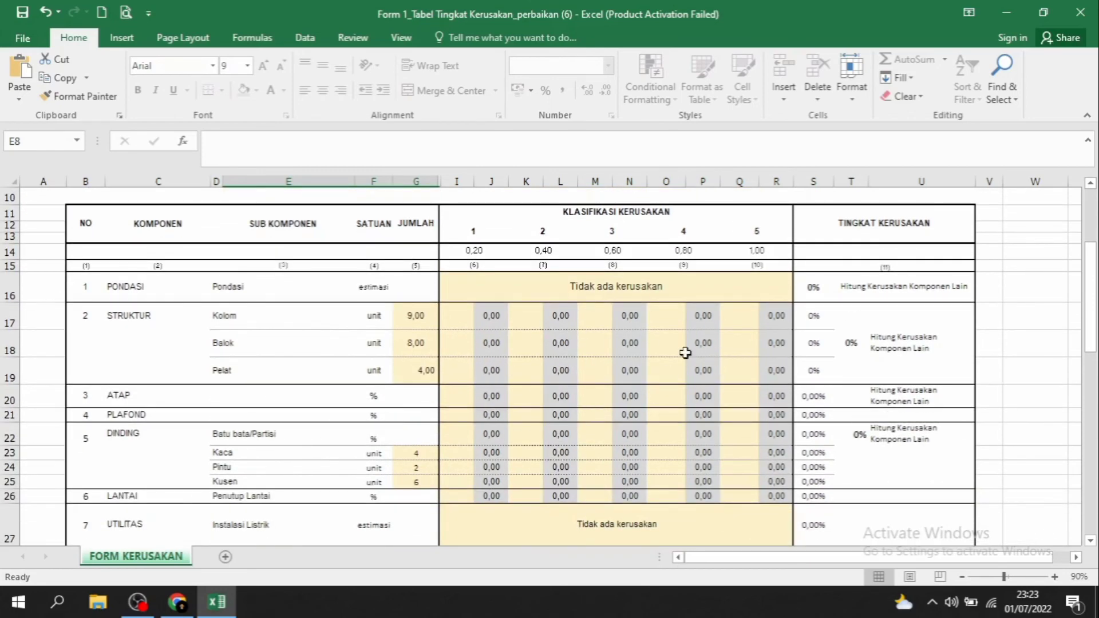
{"action": "scroll", "coordinate": [685, 353], "scroll_direction": "down", "scroll_amount": 4}
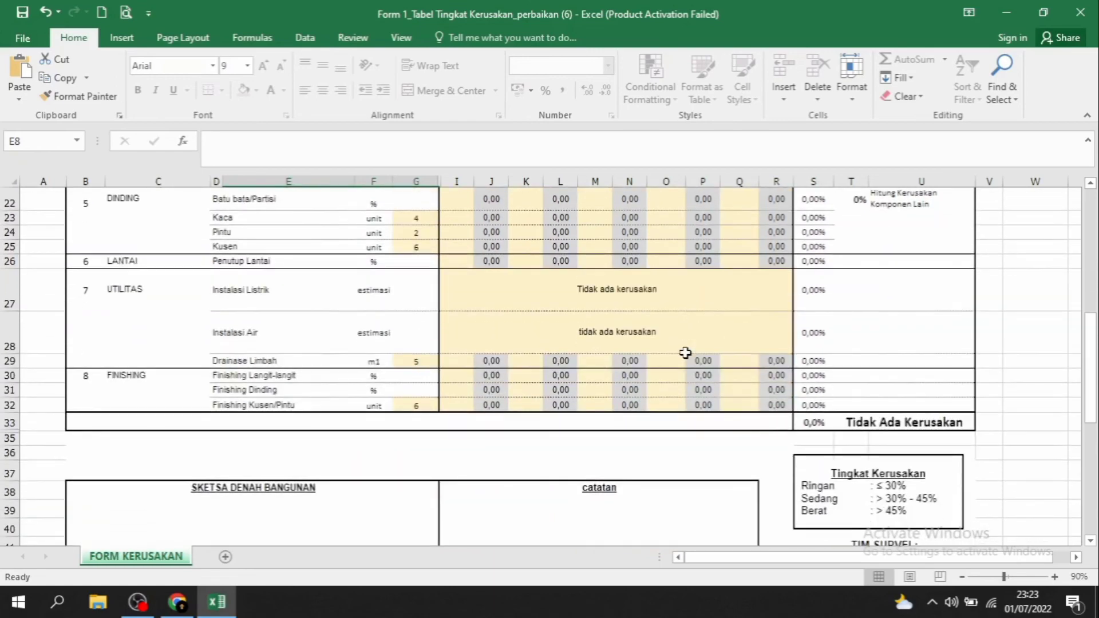
{"action": "scroll", "coordinate": [685, 352], "scroll_direction": "up", "scroll_amount": 2}
{"action": "scroll", "coordinate": [685, 352], "scroll_direction": "up", "scroll_amount": 1}
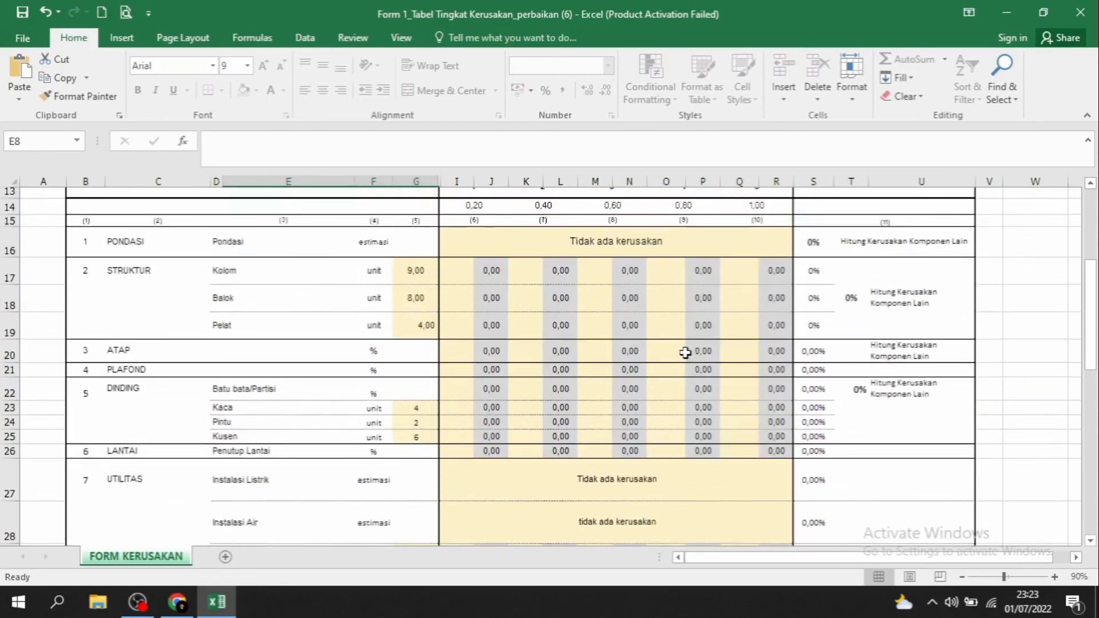
{"action": "scroll", "coordinate": [657, 371], "scroll_direction": "up", "scroll_amount": 1}
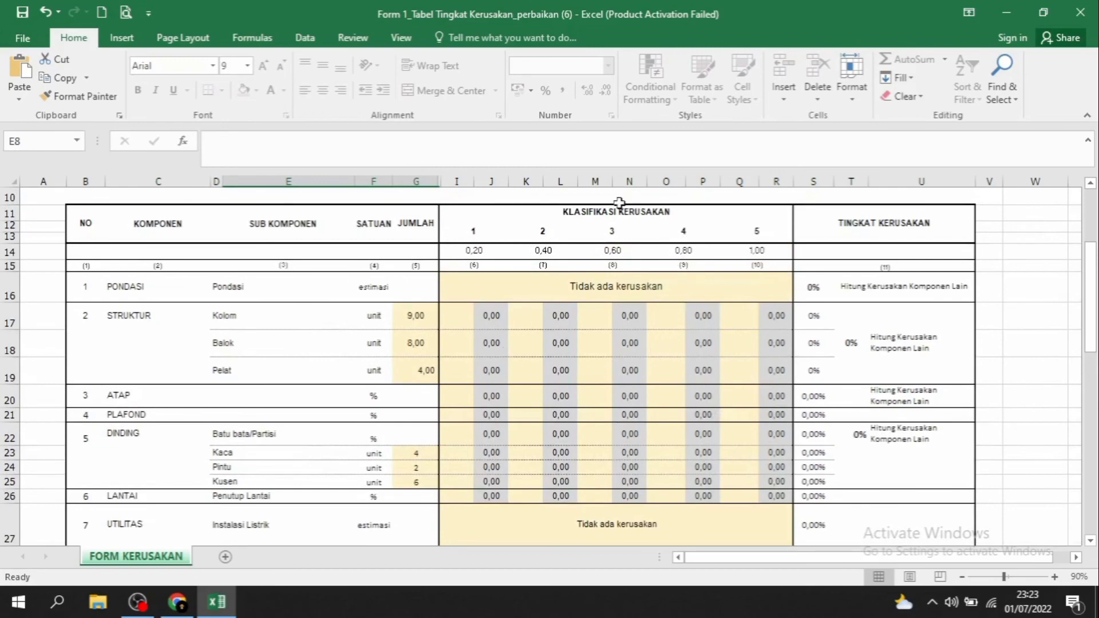
{"action": "scroll", "coordinate": [677, 351], "scroll_direction": "down", "scroll_amount": 3}
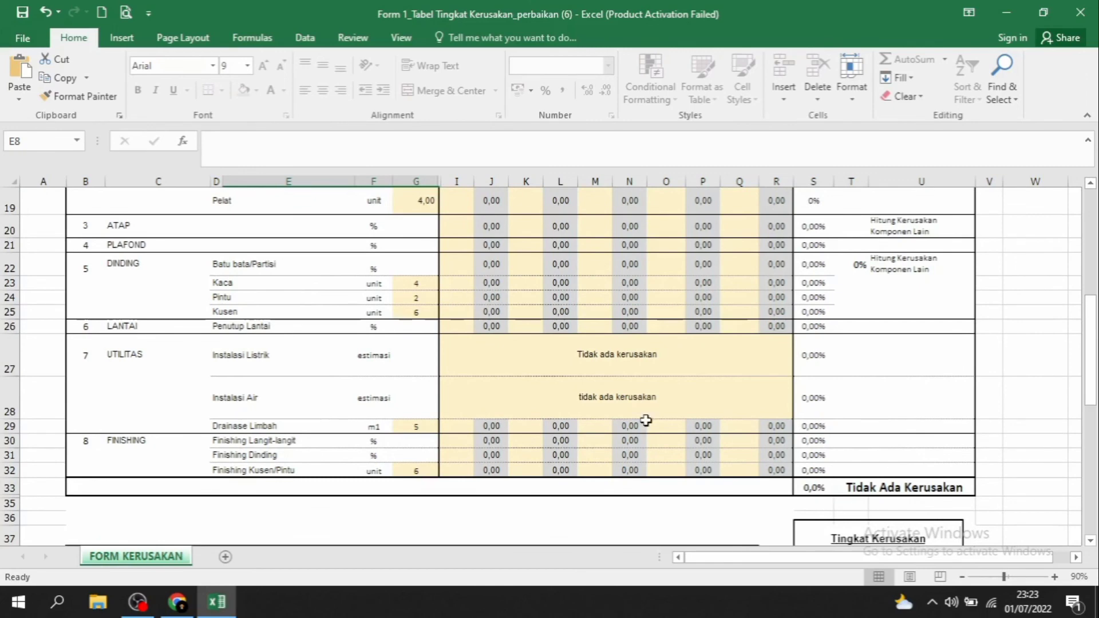
{"action": "scroll", "coordinate": [647, 421], "scroll_direction": "down", "scroll_amount": 4}
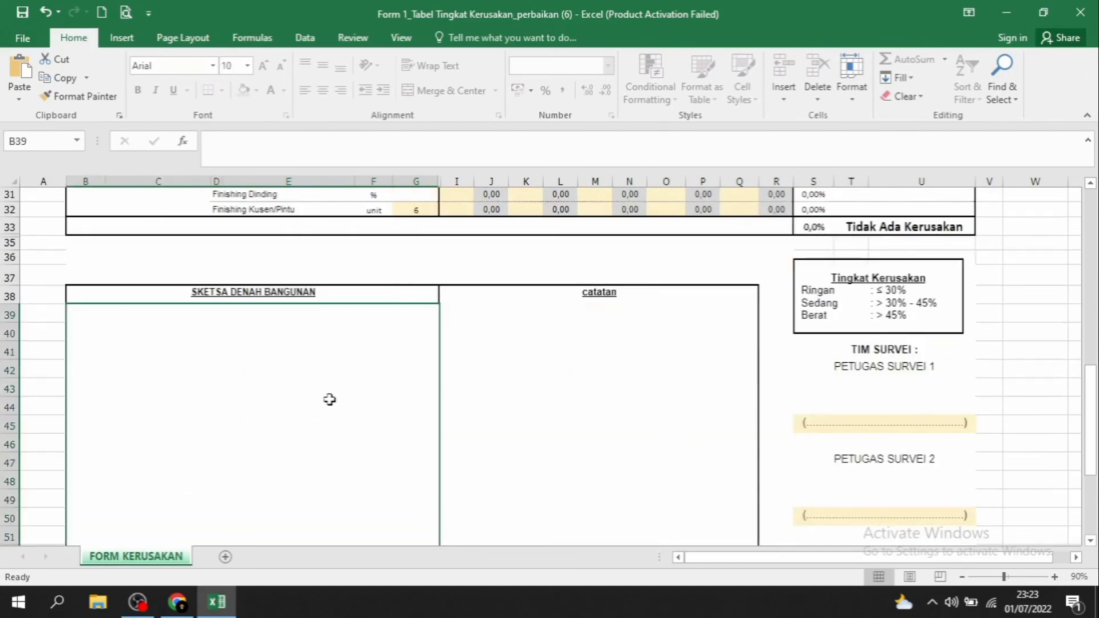
Step: Inspect the building sketch, notes, damage criteria and survey team areas, and return to the head of the form
{"action": "left_click", "coordinate": [510, 387]}
{"action": "left_click", "coordinate": [270, 399]}
{"action": "scroll", "coordinate": [893, 378], "scroll_direction": "down", "scroll_amount": 3}
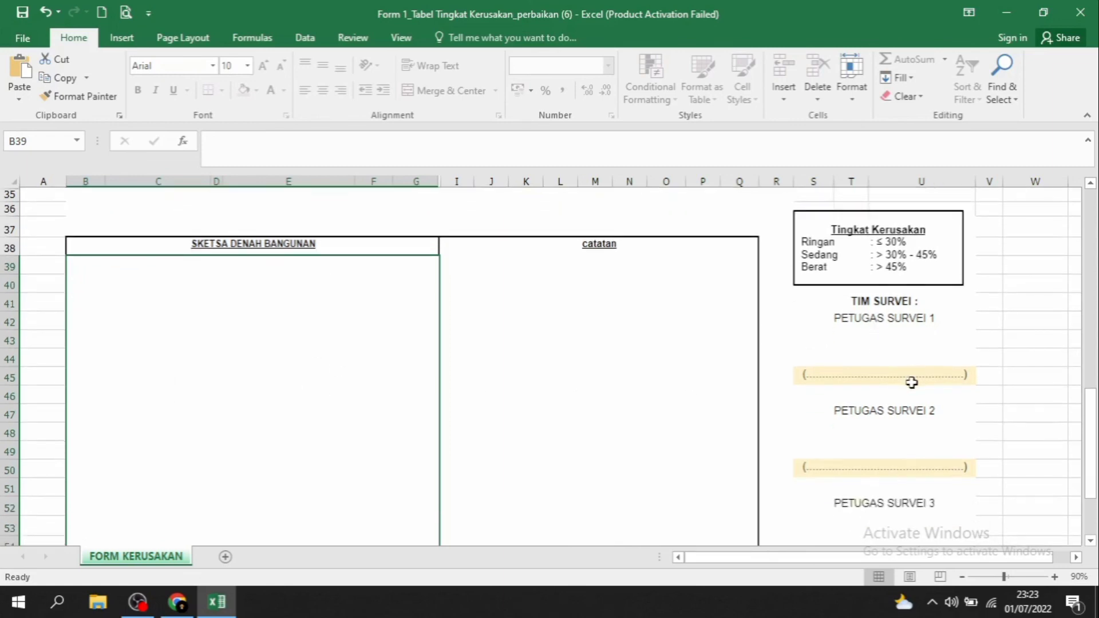
{"action": "scroll", "coordinate": [912, 383], "scroll_direction": "down", "scroll_amount": 1}
{"action": "scroll", "coordinate": [911, 384], "scroll_direction": "up", "scroll_amount": 6}
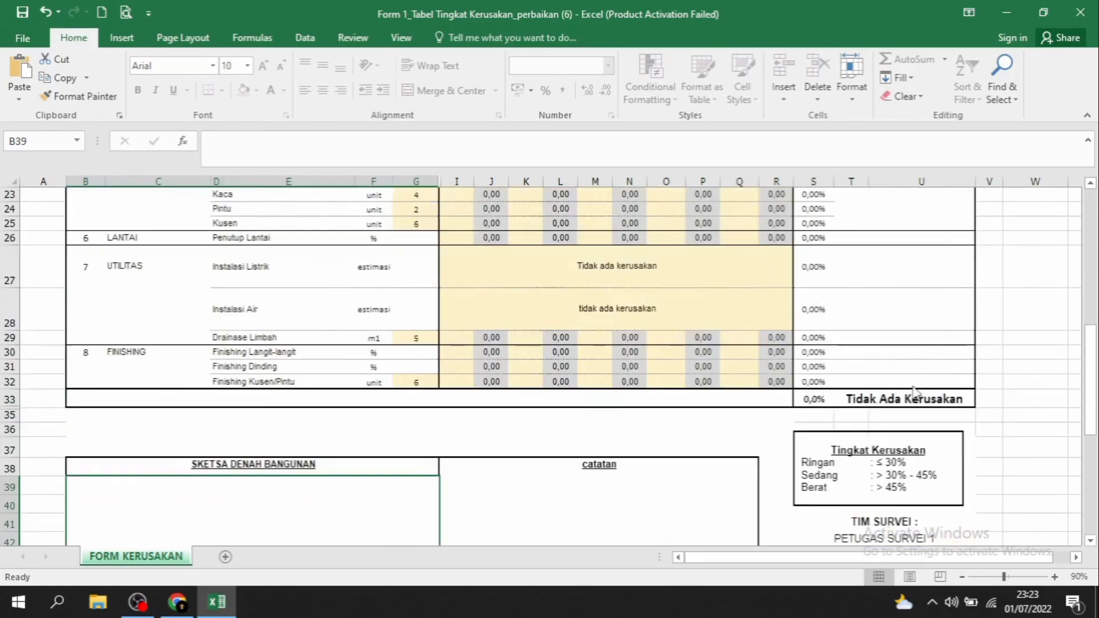
{"action": "scroll", "coordinate": [914, 390], "scroll_direction": "down", "scroll_amount": 6}
{"action": "scroll", "coordinate": [886, 375], "scroll_direction": "up", "scroll_amount": 1}
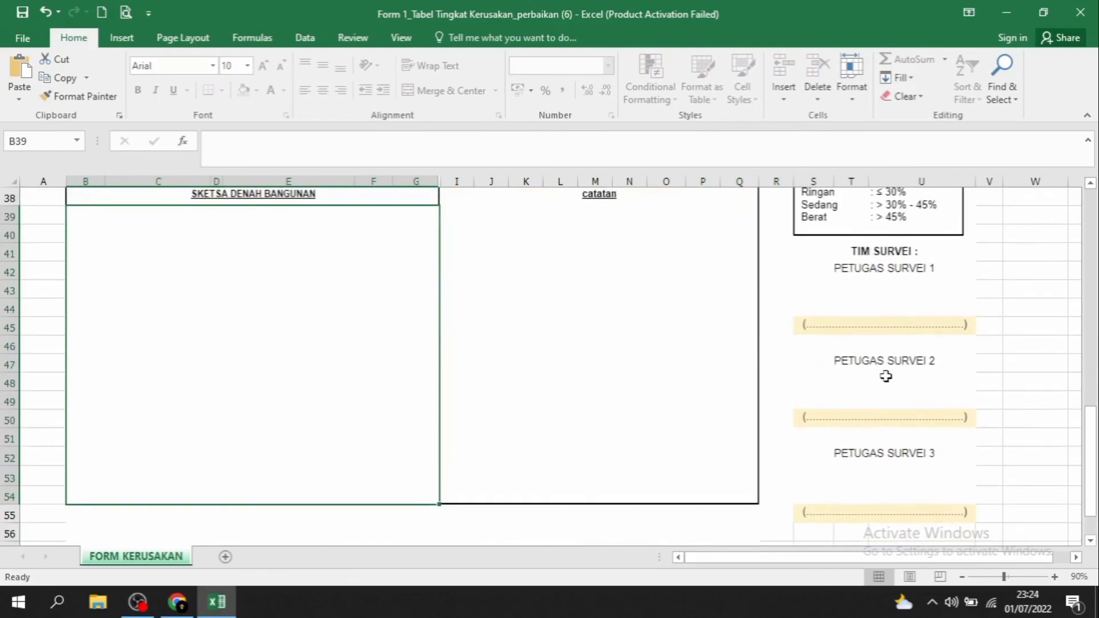
{"action": "scroll", "coordinate": [948, 361], "scroll_direction": "up", "scroll_amount": 1}
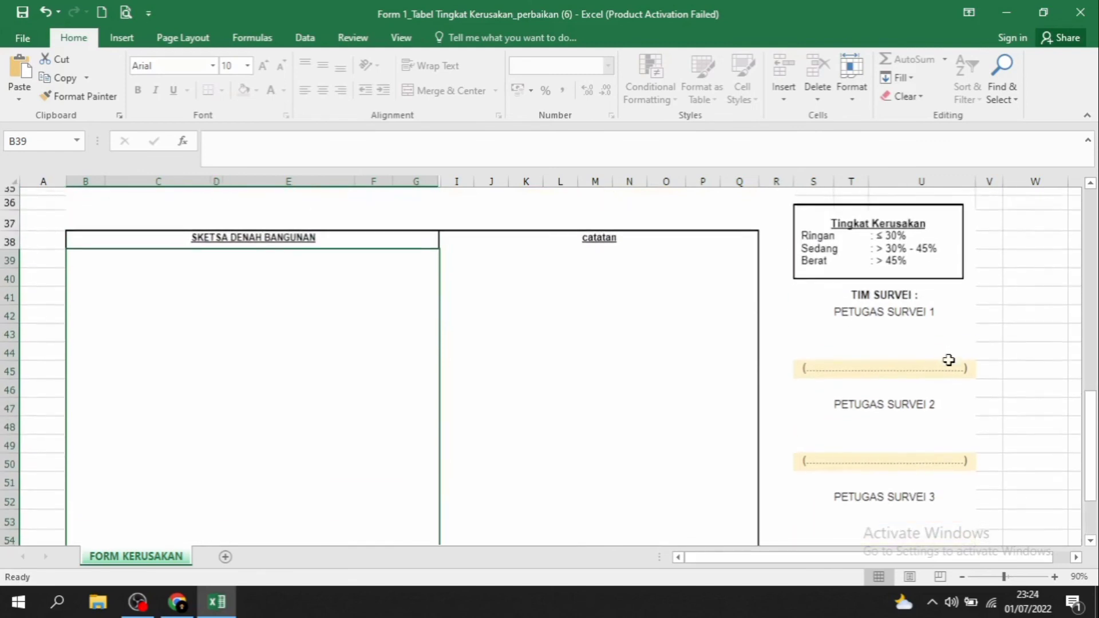
{"action": "scroll", "coordinate": [947, 361], "scroll_direction": "down", "scroll_amount": 1}
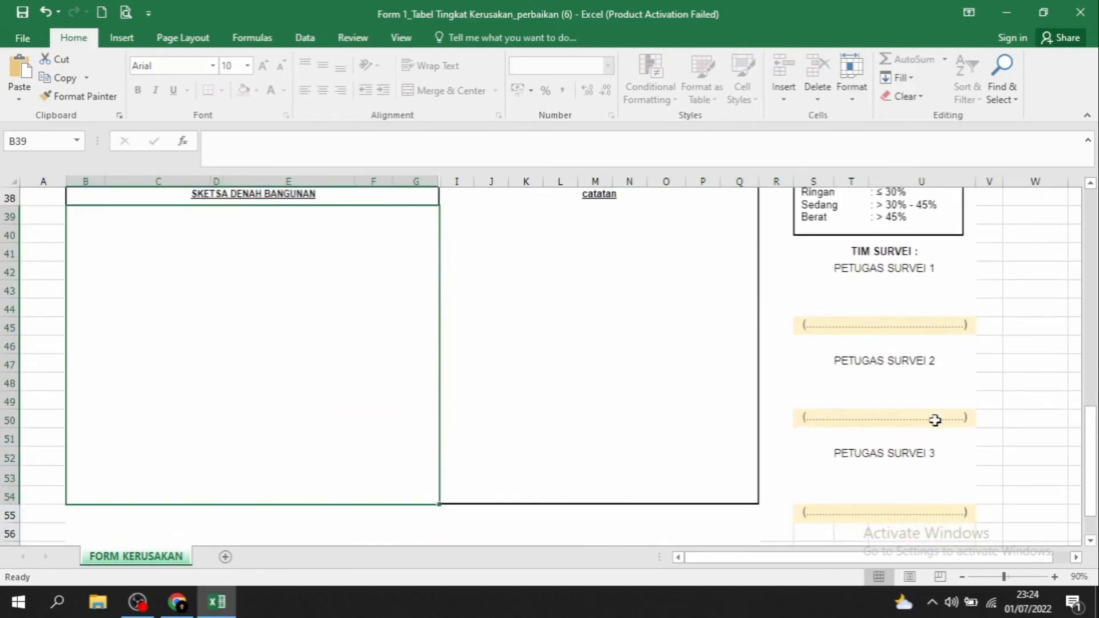
{"action": "scroll", "coordinate": [942, 467], "scroll_direction": "down", "scroll_amount": 2}
{"action": "scroll", "coordinate": [937, 441], "scroll_direction": "up", "scroll_amount": 2}
{"action": "scroll", "coordinate": [640, 373], "scroll_direction": "up", "scroll_amount": 7}
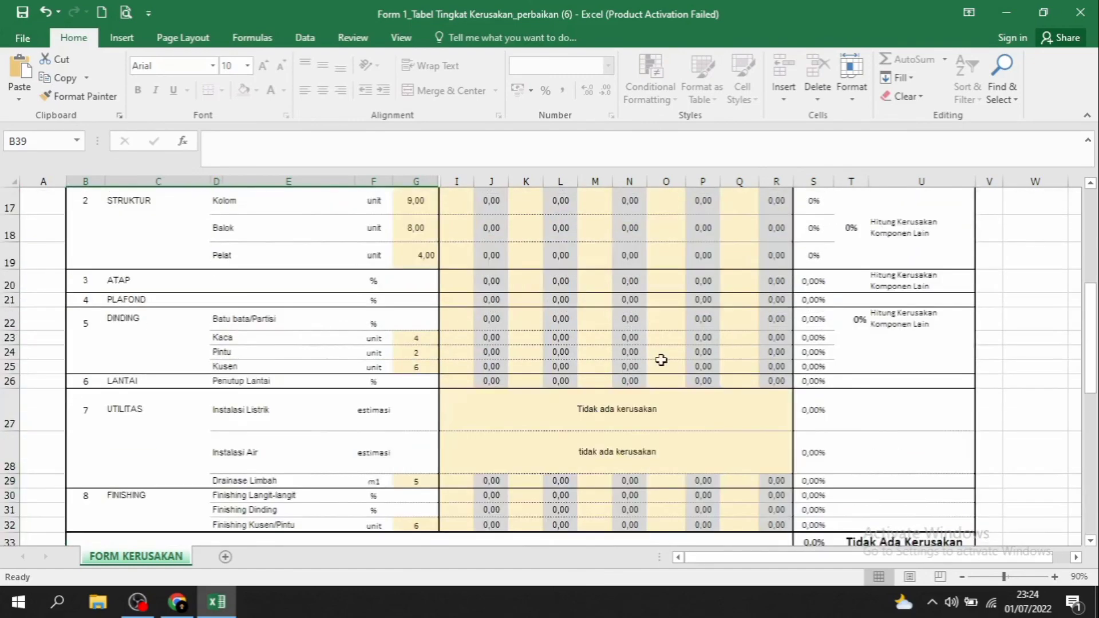
{"action": "scroll", "coordinate": [661, 361], "scroll_direction": "up", "scroll_amount": 4}
{"action": "scroll", "coordinate": [541, 352], "scroll_direction": "up", "scroll_amount": 2}
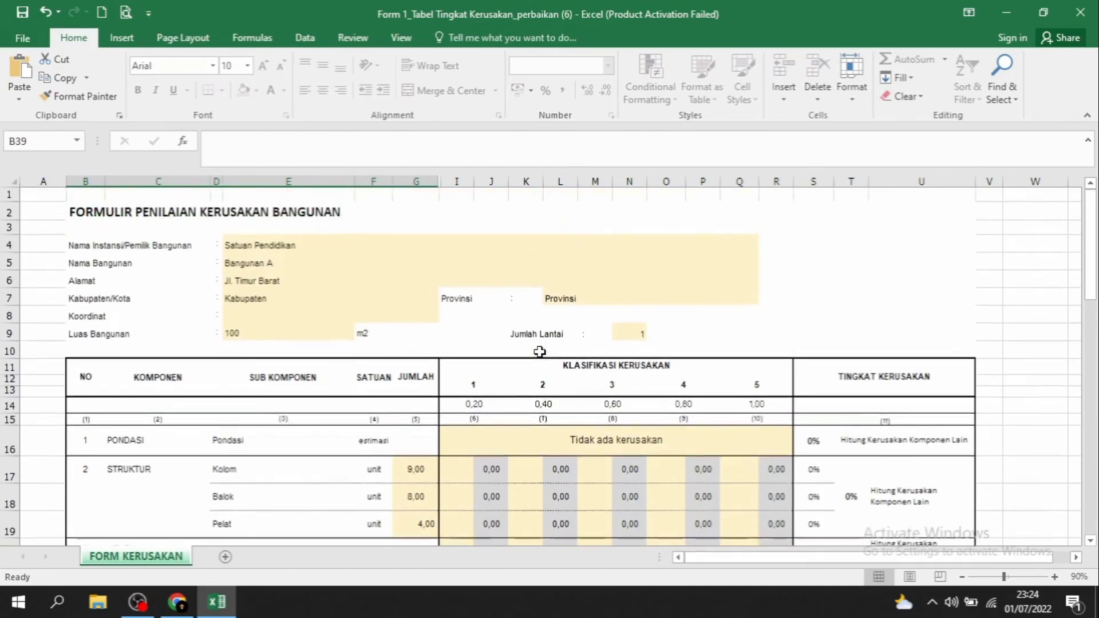